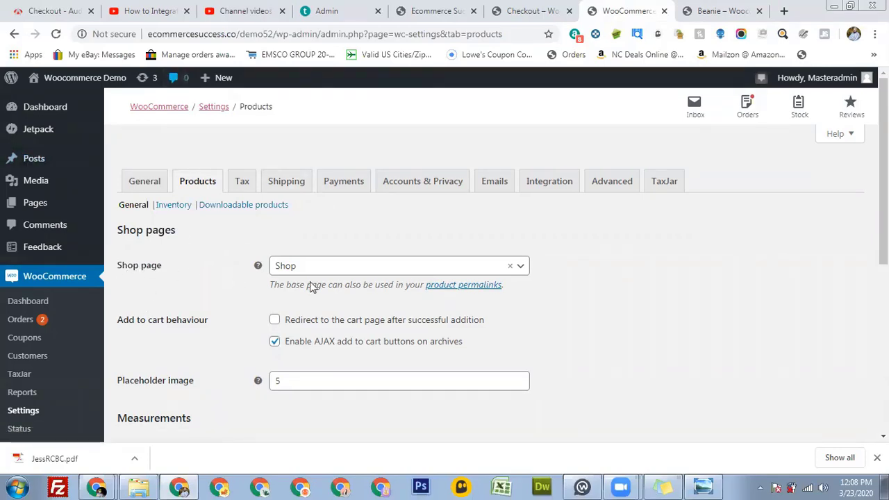
- Look through the pages that can be assigned as the Shop page in the product settings
left_click(521, 265)
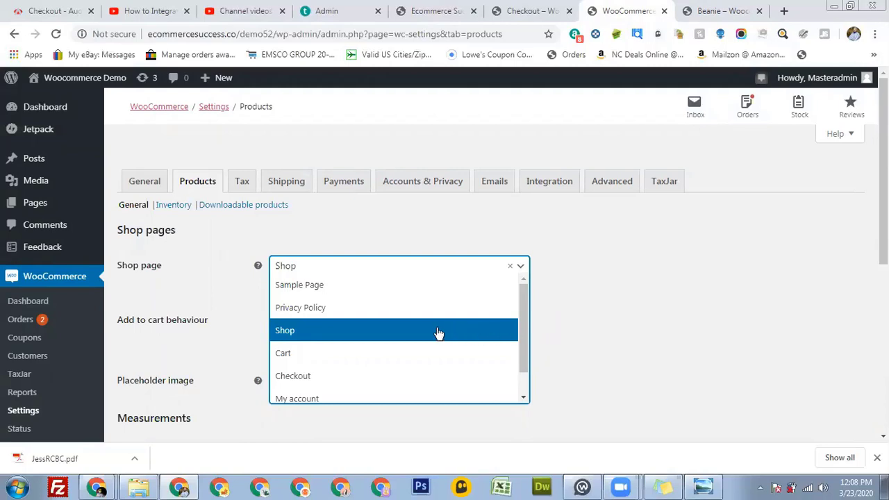
scroll(468, 365, "down", 1)
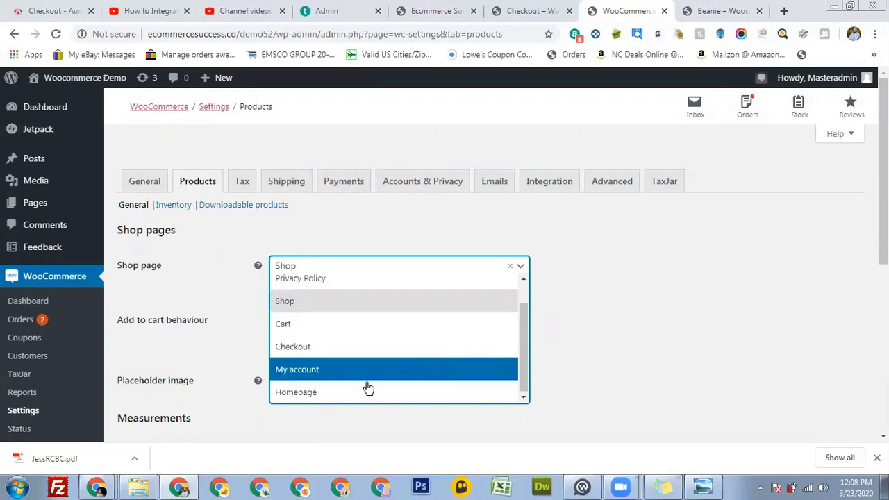
scroll(410, 346, "up", 1)
left_click(603, 360)
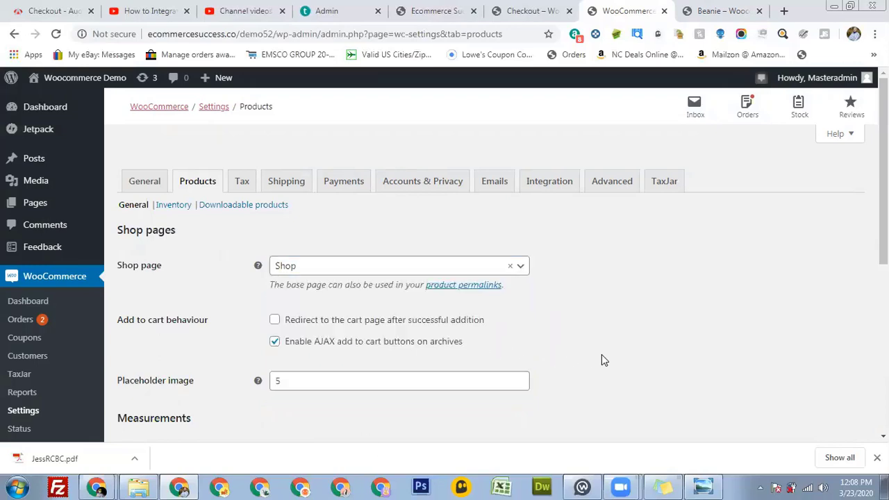
left_click(331, 262)
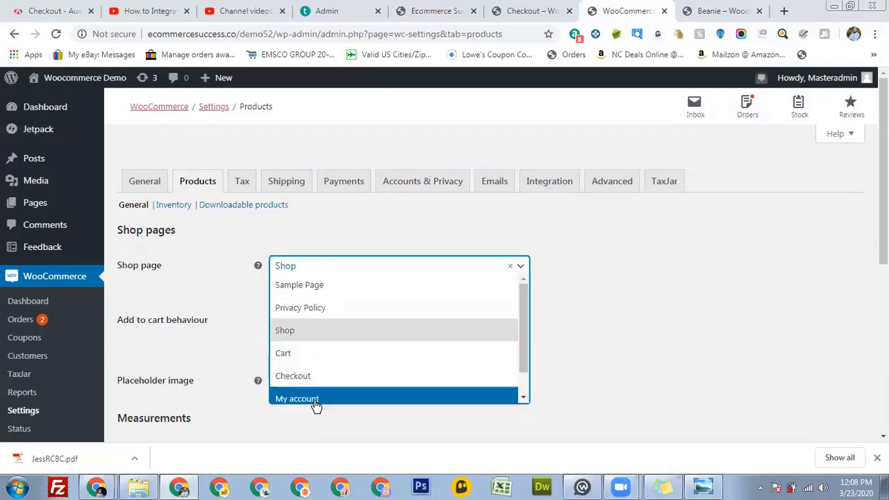
scroll(433, 331, "down", 1)
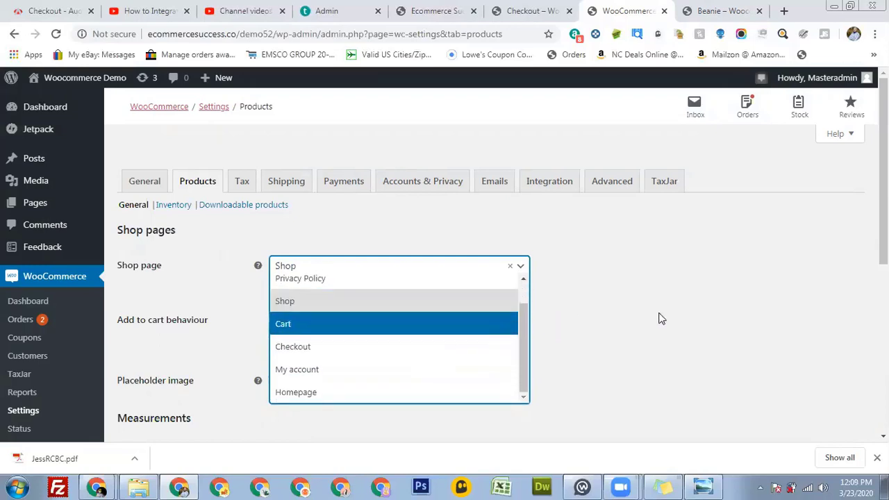
left_click(653, 319)
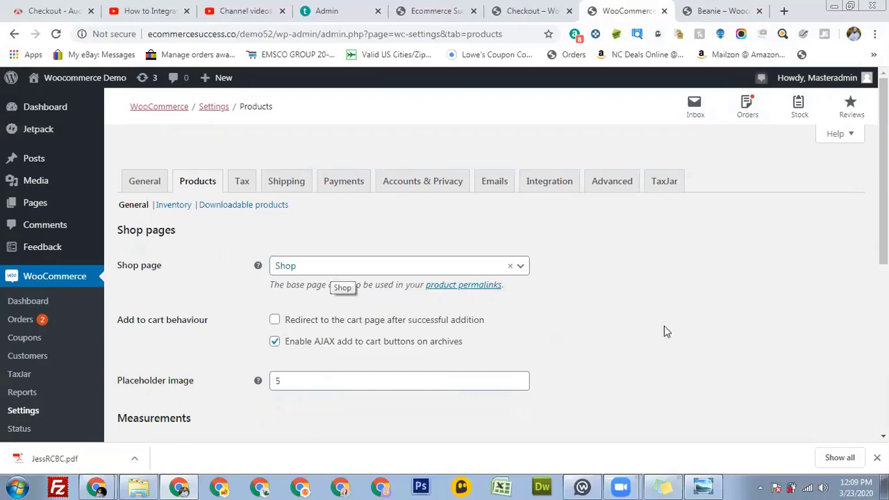
scroll(684, 301, "down", 2)
scroll(684, 301, "up", 1)
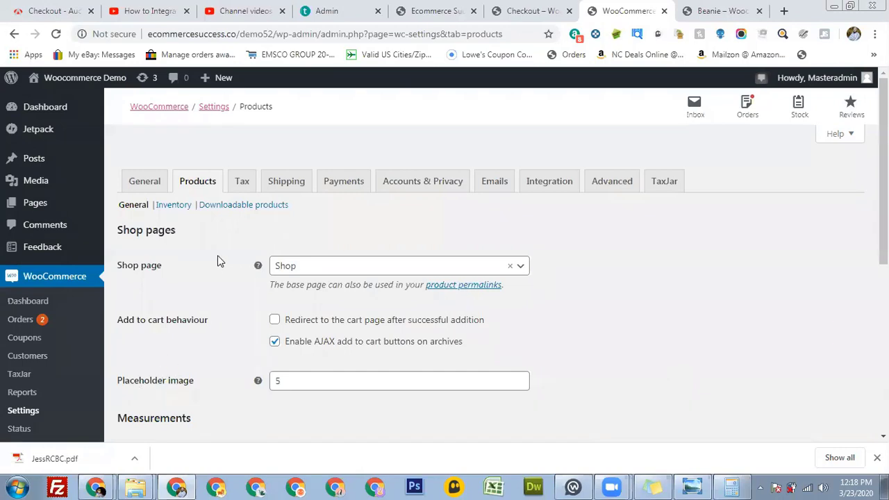
scroll(212, 271, "down", 1)
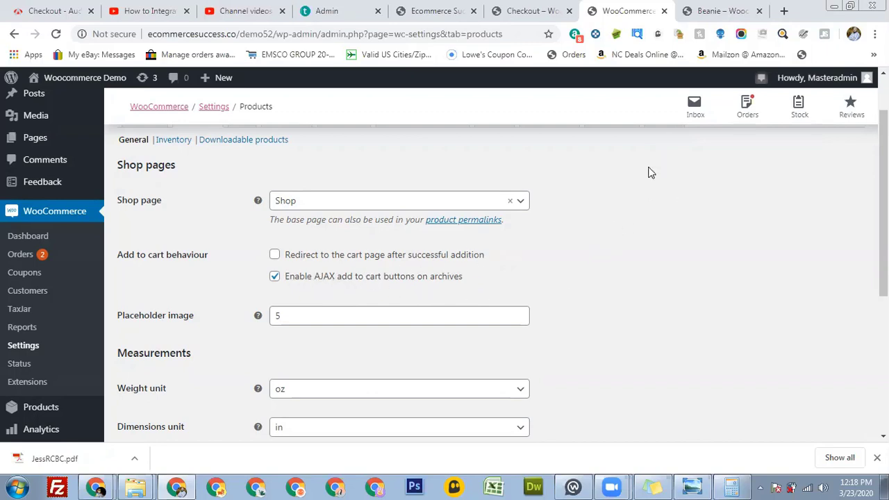
- Go to the Beanie product page in the store and add one Beanie to the cart
left_click(719, 12)
scroll(563, 263, "down", 2)
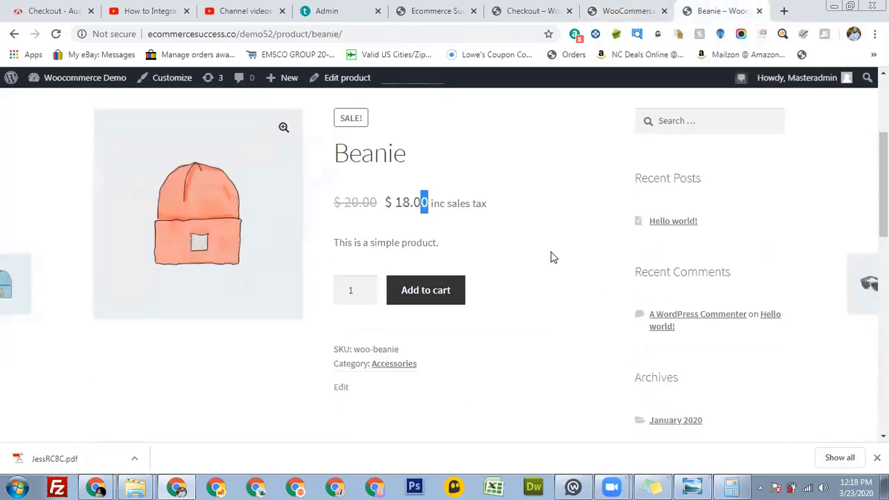
left_click(437, 294)
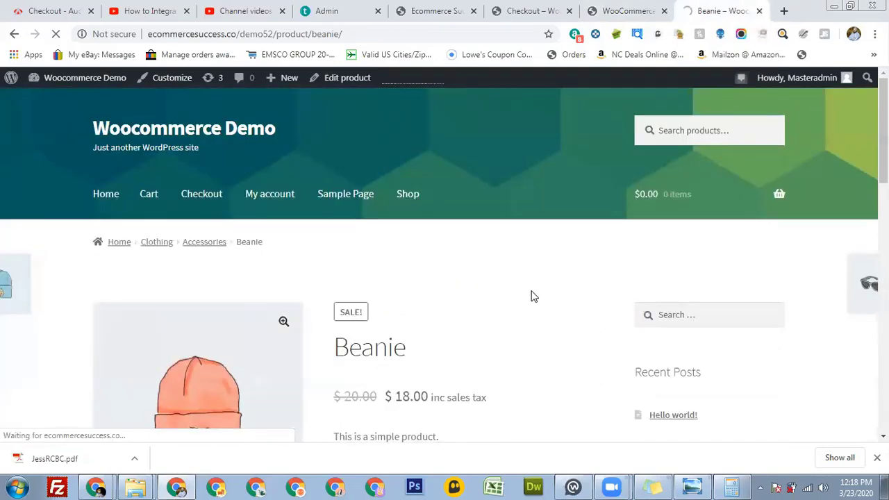
scroll(487, 285, "down", 2)
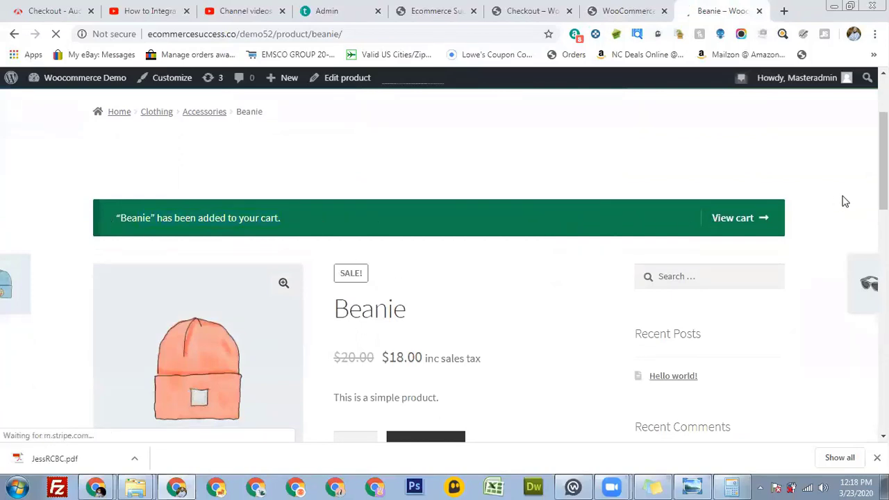
- In the product settings, disable AJAX add to cart buttons on archives, enable redirecting to the cart page after successful addition, and save
left_click(629, 11)
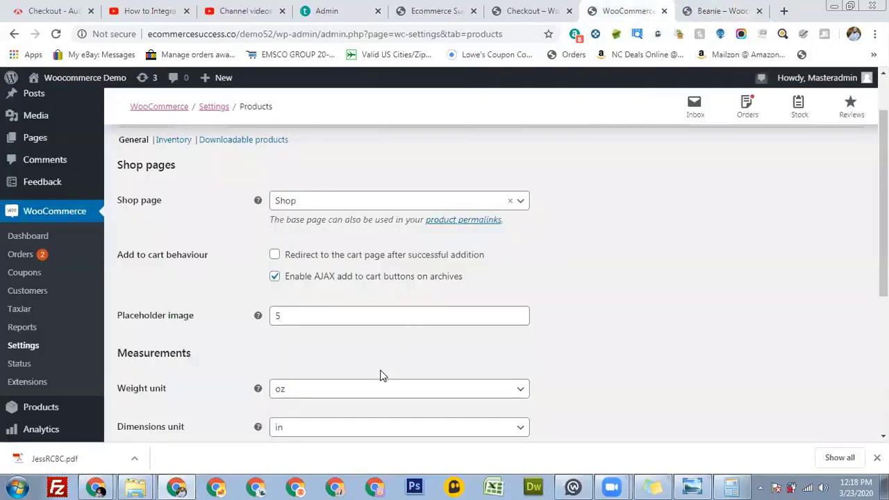
left_click(275, 276)
left_click(275, 255)
scroll(741, 326, "down", 4)
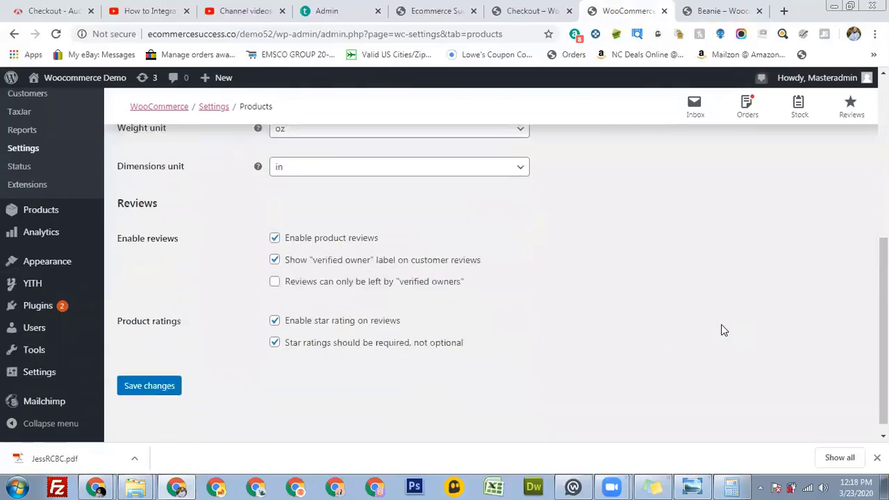
left_click(141, 381)
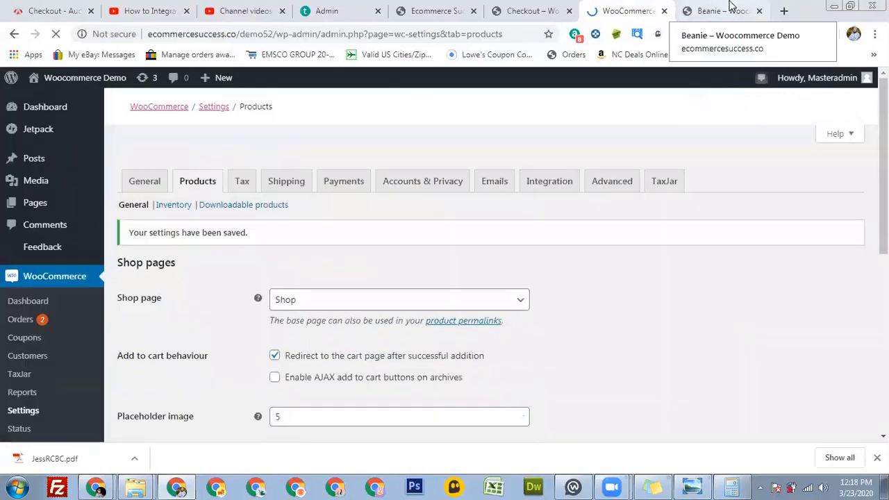
- Reload the Beanie product page and resubmit its add-to-cart form
left_click(731, 7)
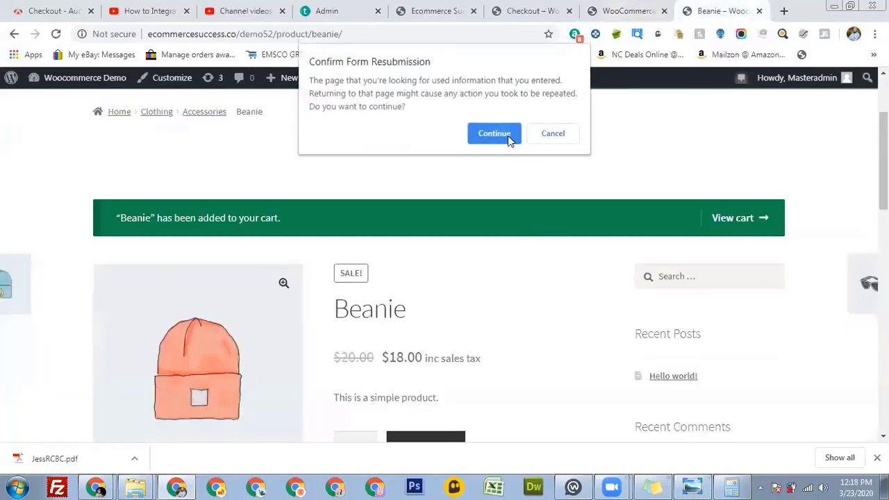
left_click(553, 134)
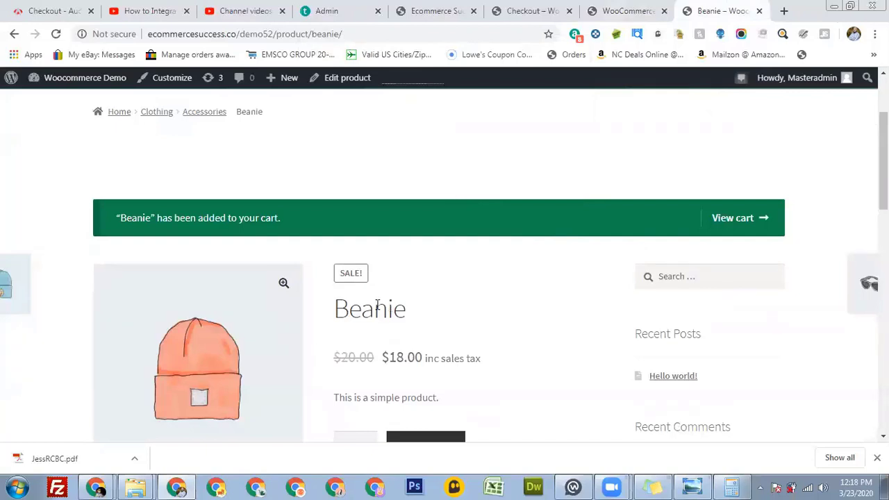
key("F5")
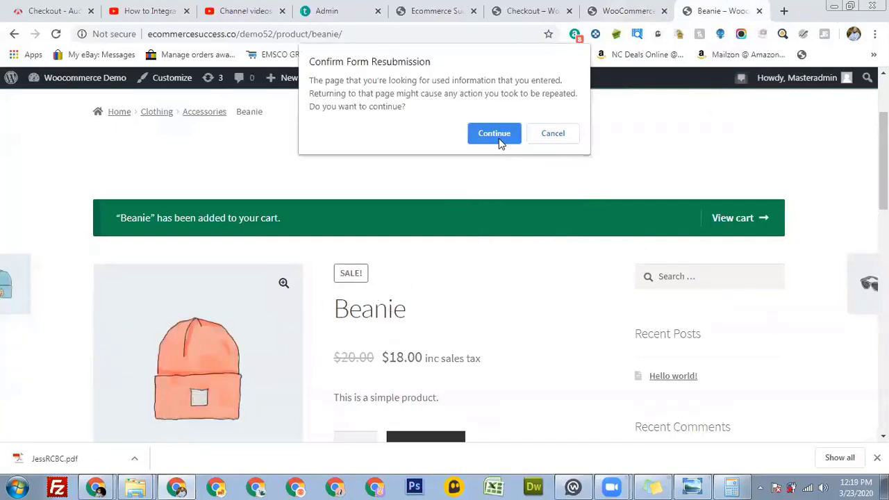
left_click(499, 140)
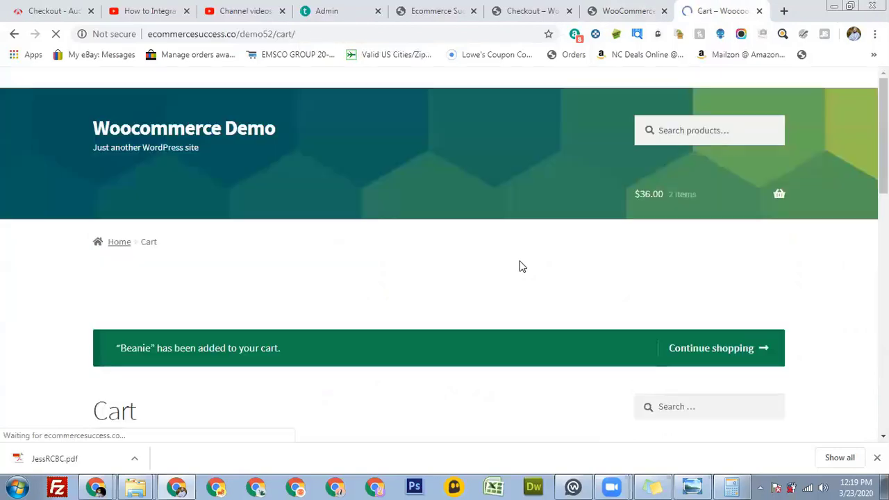
- Open the Beanie product from the store's Shop page and add one to the cart to test the redirect
scroll(520, 261, "down", 1)
left_click(408, 129)
scroll(418, 202, "down", 3)
left_click(375, 250)
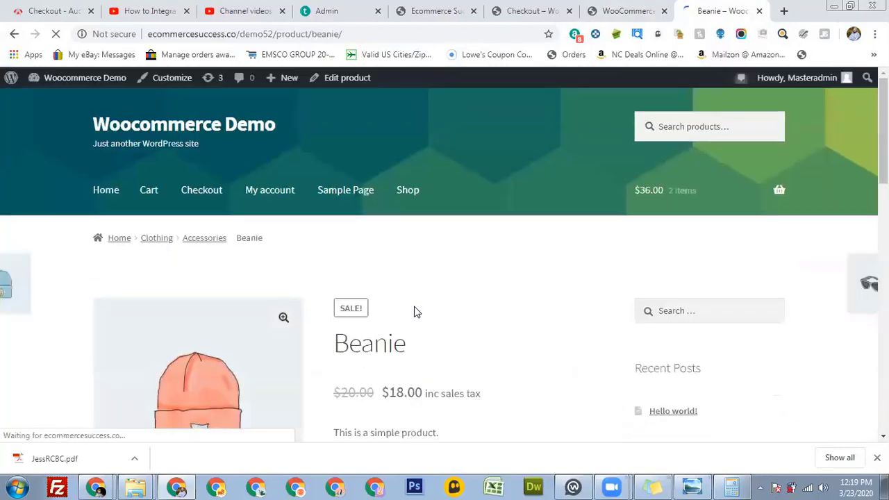
scroll(415, 312, "down", 2)
left_click(427, 359)
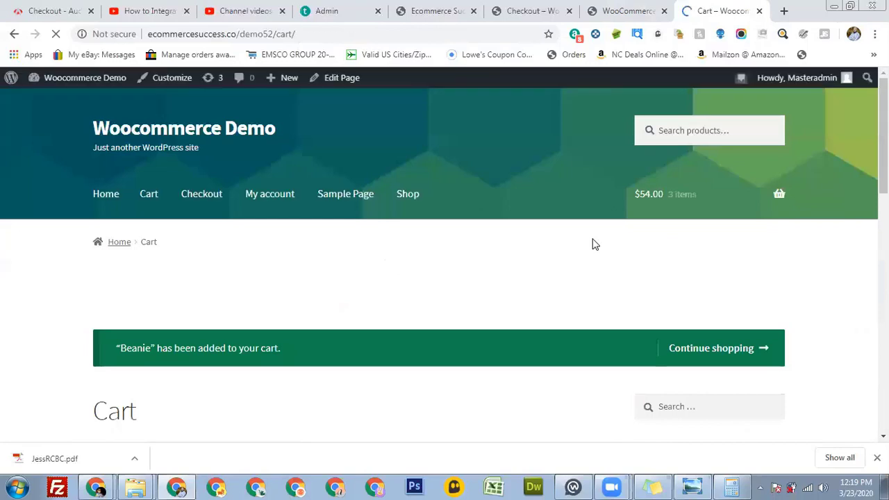
- Examine the cart page from the store header down to the cart contents and totals
scroll(587, 244, "down", 1)
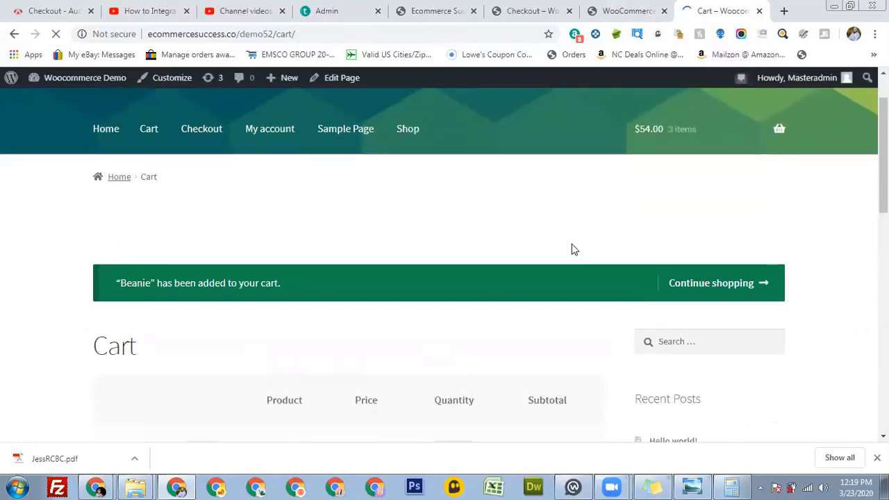
scroll(556, 264, "up", 1)
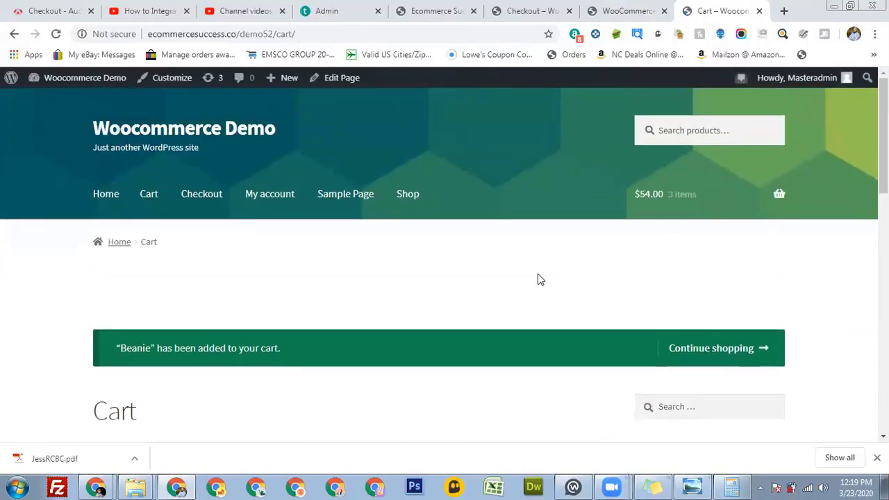
scroll(538, 279, "down", 6)
scroll(535, 280, "up", 6)
scroll(533, 280, "down", 4)
scroll(530, 281, "up", 4)
scroll(530, 280, "down", 5)
scroll(530, 281, "up", 3)
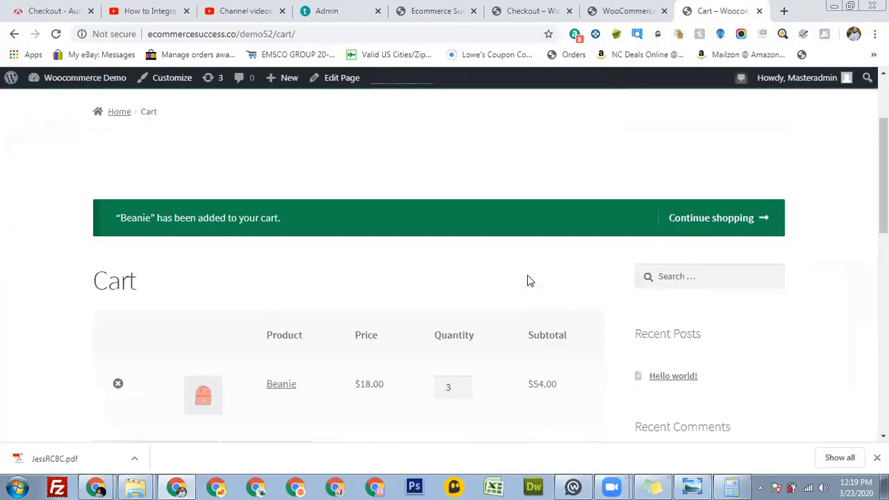
scroll(486, 224, "up", 3)
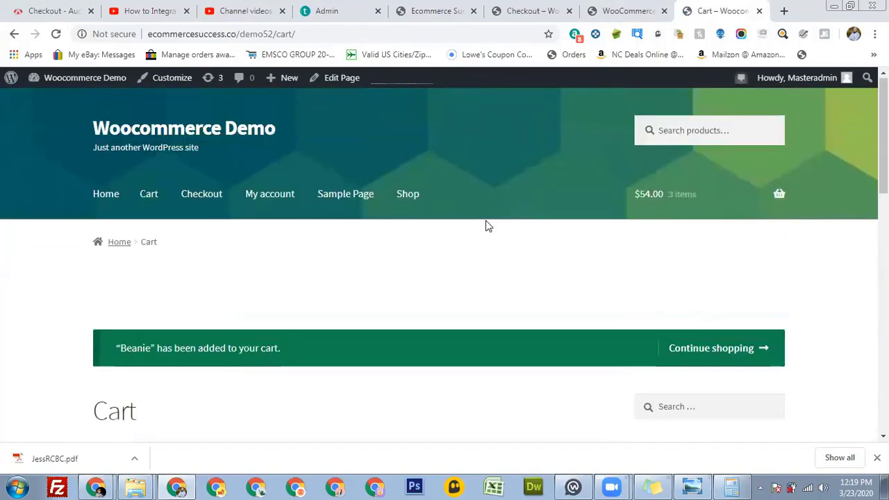
- Return to the WooCommerce product settings and review the Add to cart behaviour options
left_click(612, 11)
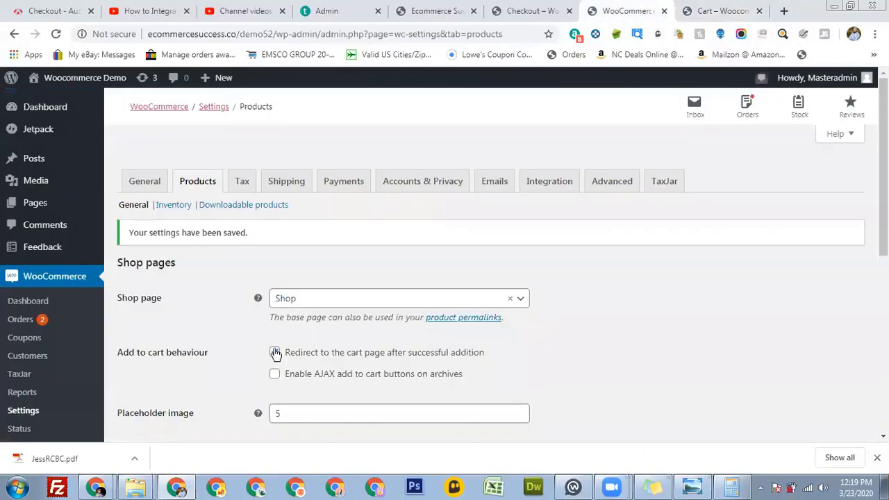
scroll(226, 349, "down", 4)
scroll(224, 347, "up", 1)
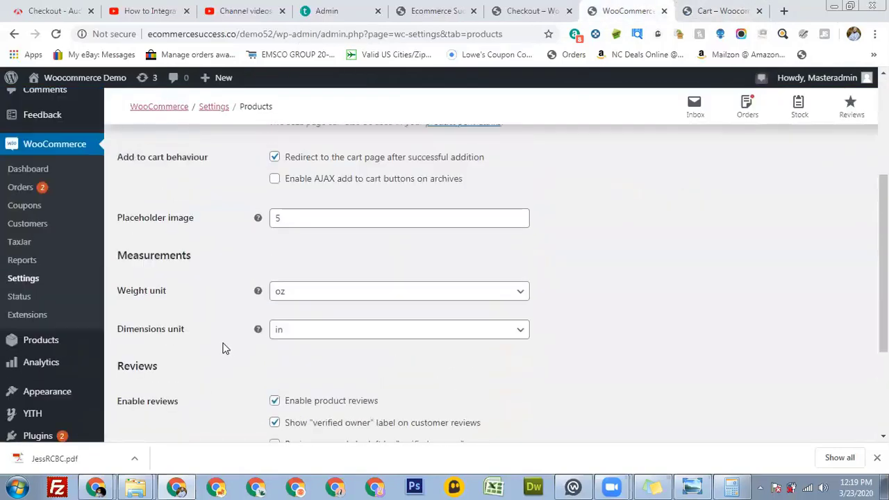
left_click(290, 223)
left_click(272, 243)
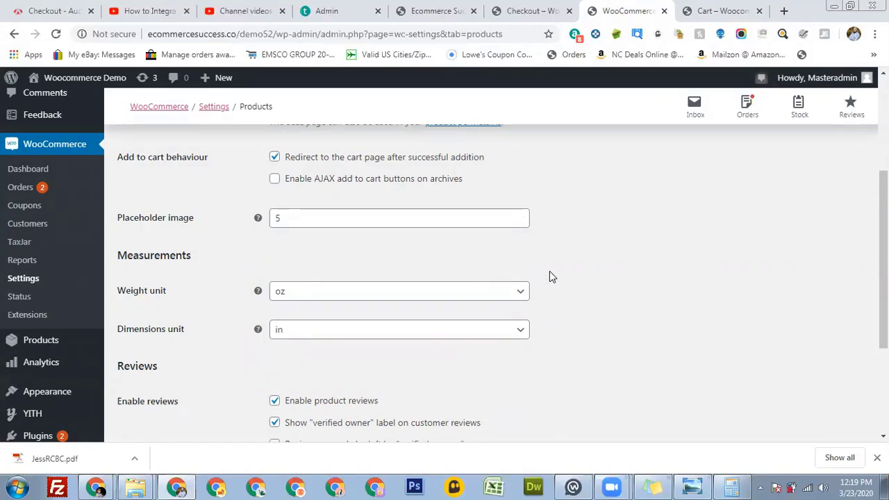
- View the available weight units and dimensions units in the Measurements settings
scroll(220, 187, "down", 1)
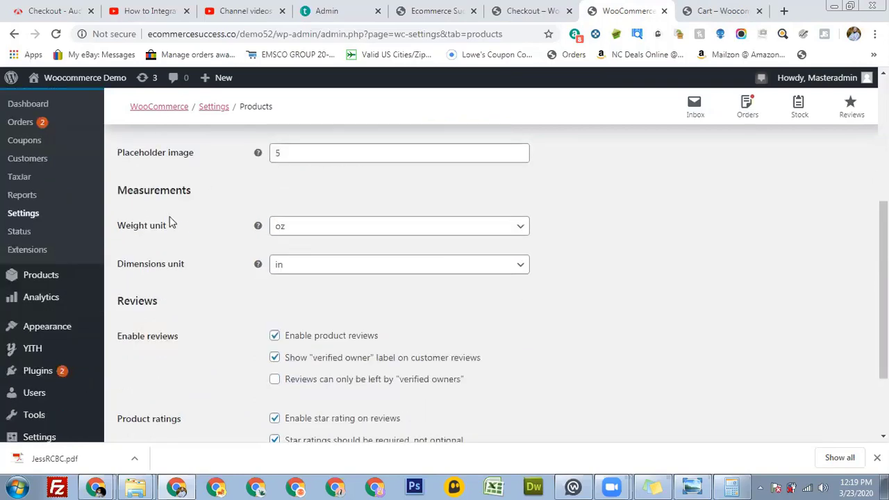
left_click(291, 230)
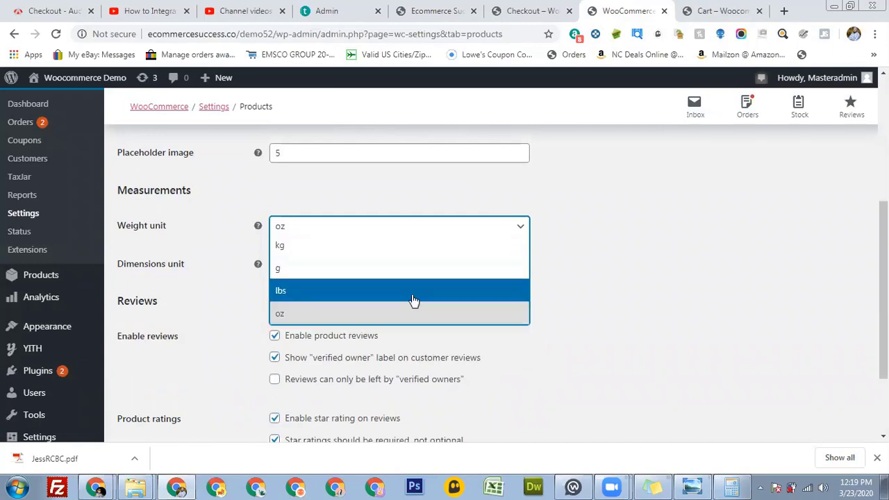
left_click(605, 321)
scroll(604, 321, "down", 2)
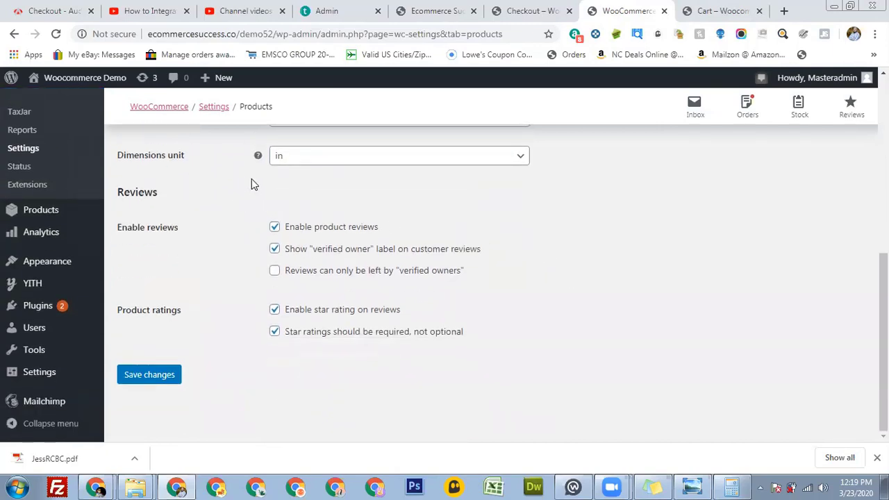
left_click(521, 160)
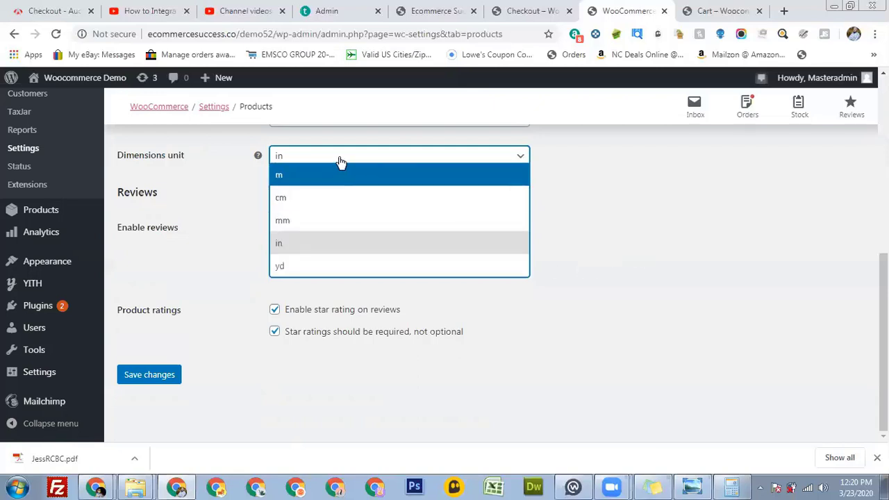
left_click(596, 228)
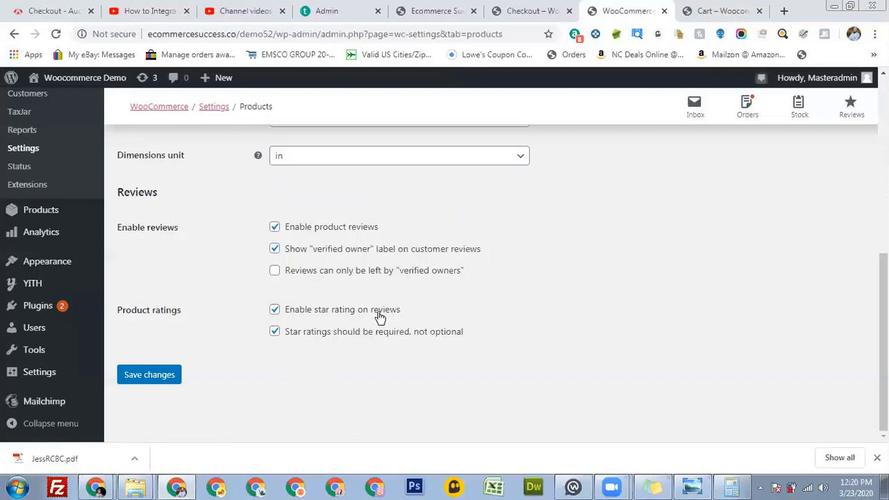
- Open the Beanie product page from the store's cart and show its Reviews section
left_click(738, 7)
scroll(524, 245, "down", 6)
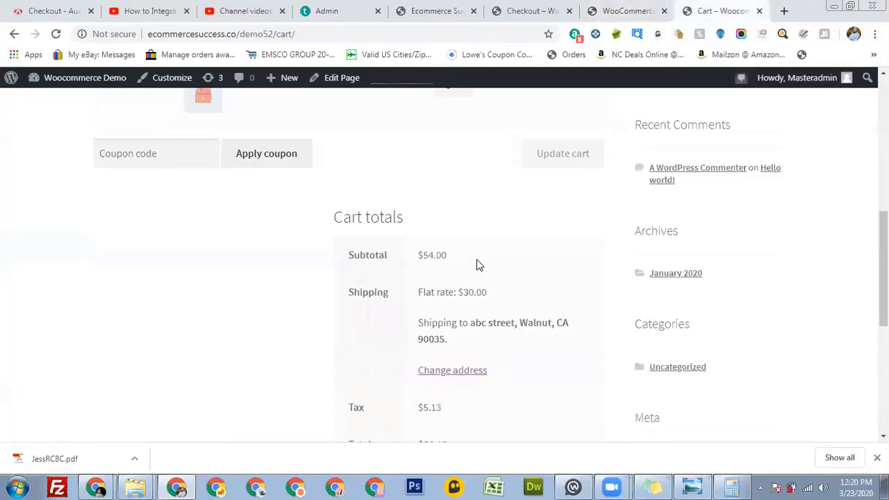
scroll(477, 263, "up", 1)
left_click(281, 123)
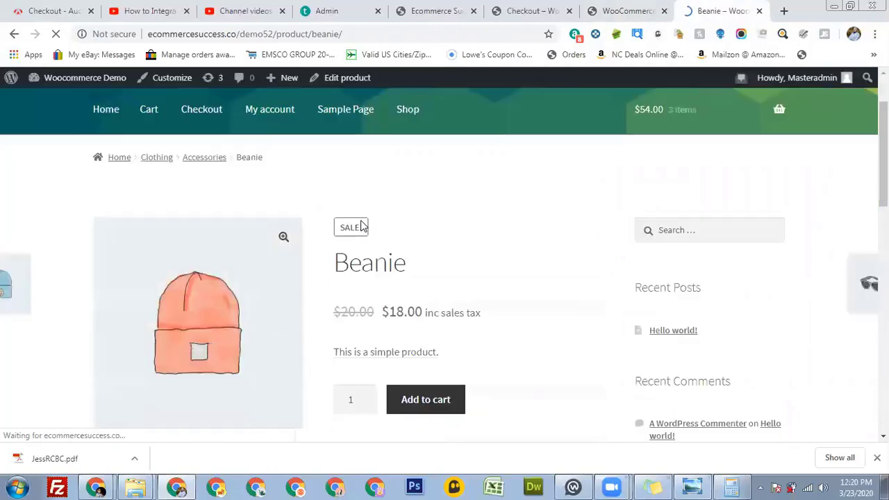
scroll(359, 224, "down", 4)
left_click(115, 282)
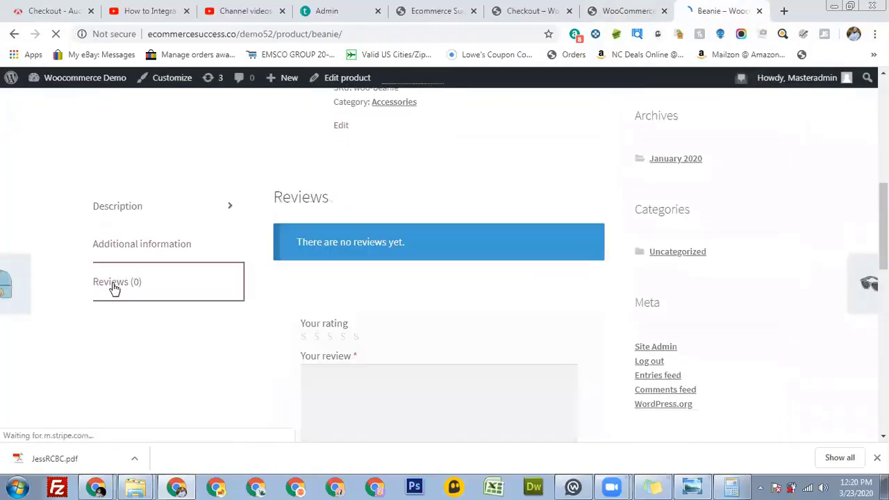
- Examine the rating and review form on the Beanie product page, continuing down to the related products
scroll(347, 281, "down", 3)
scroll(344, 264, "up", 2)
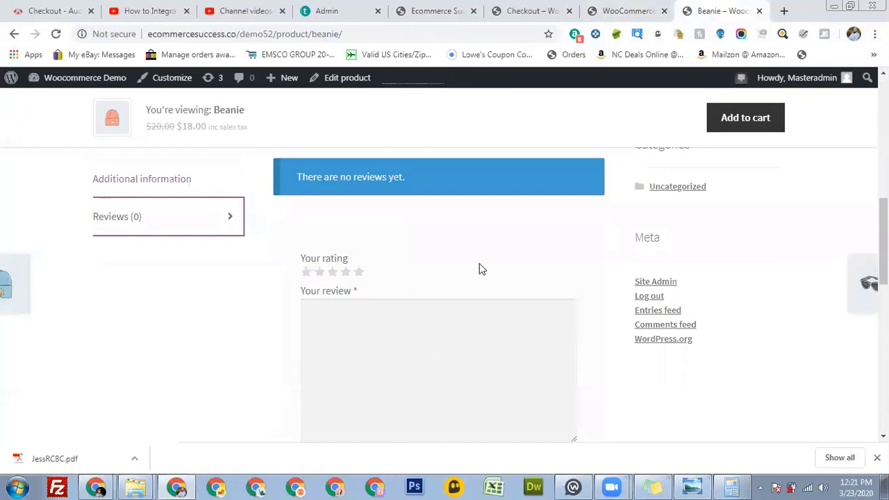
scroll(468, 256, "down", 5)
- Return to the WooCommerce product settings and open the Inventory section, reloading the page while it is stuck loading
left_click(629, 9)
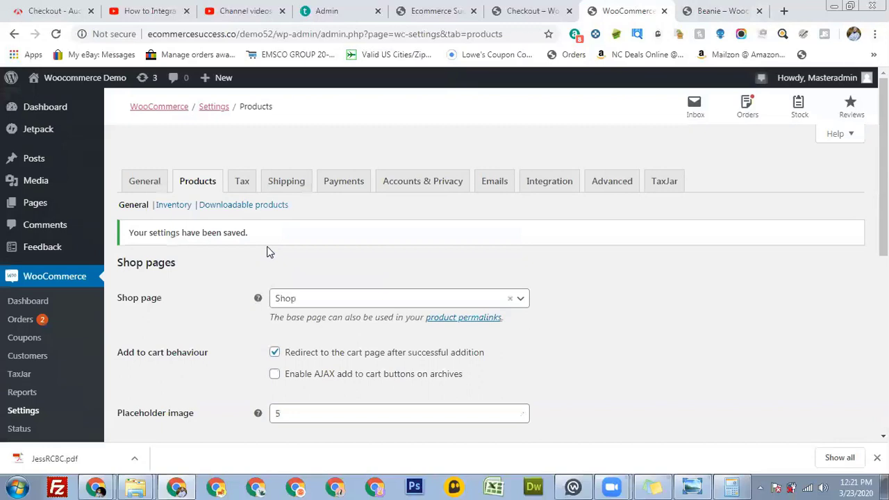
left_click(164, 211)
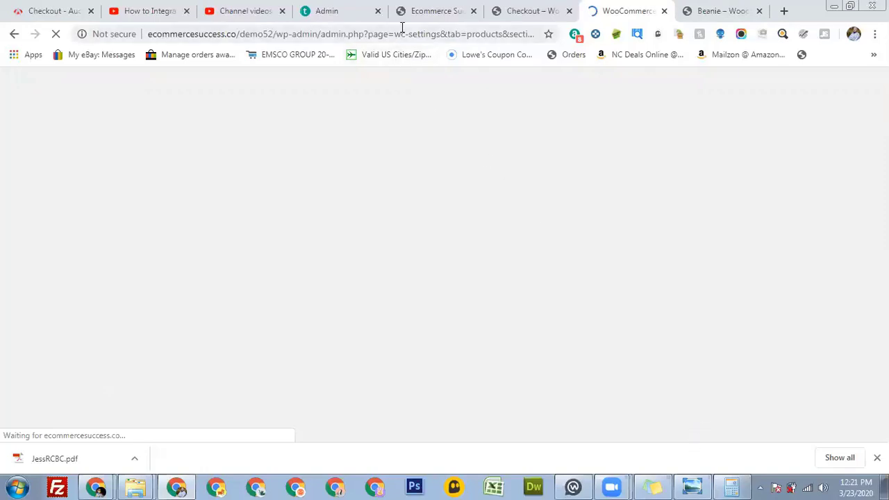
left_click(402, 31)
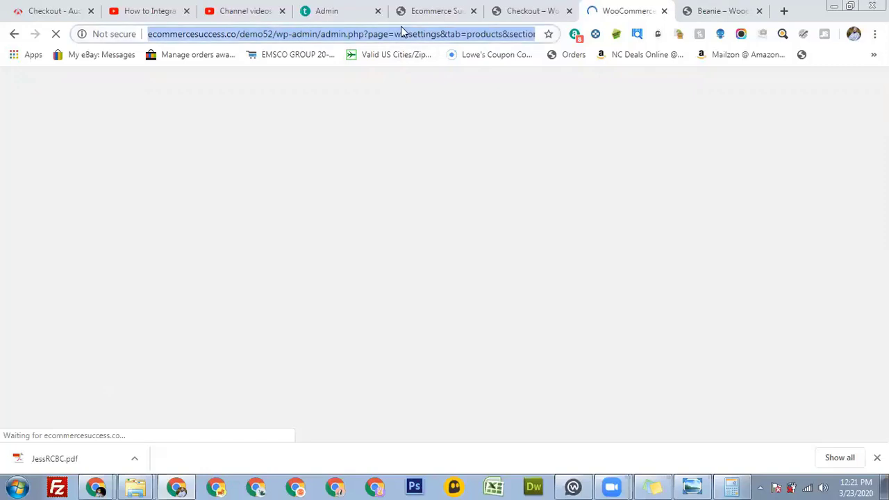
key("Return")
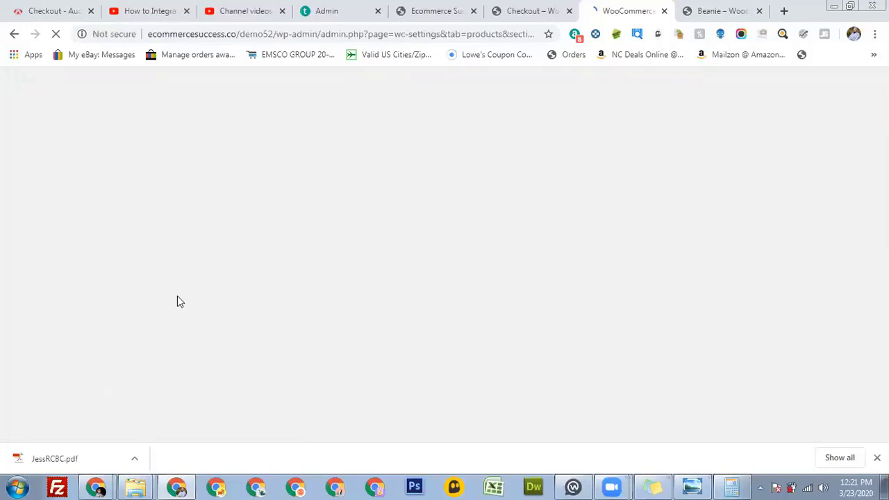
mouse_move(97, 486)
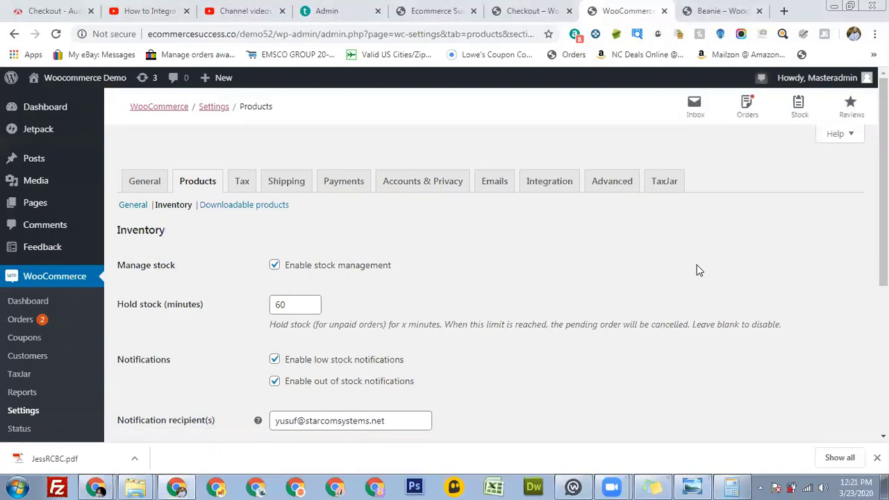
- Review the Manage stock option and the Hold stock (minutes) setting in the Inventory settings
scroll(448, 251, "down", 3)
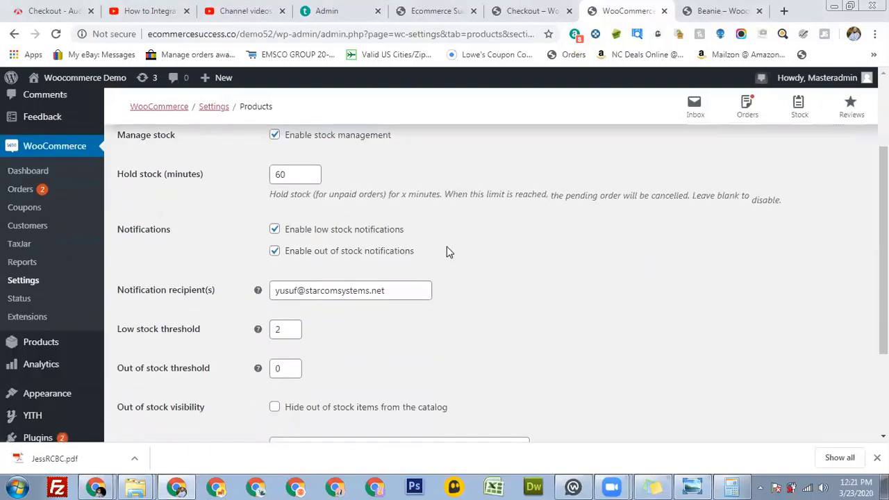
scroll(555, 267, "up", 1)
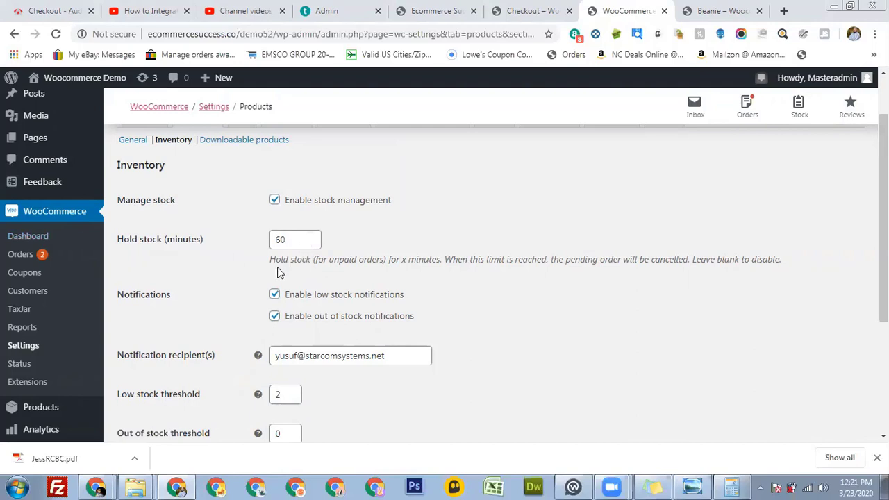
left_click(284, 239)
left_click(264, 250)
scroll(232, 209, "down", 2)
scroll(210, 209, "up", 2)
left_click_drag(293, 239, 247, 241)
scroll(219, 267, "down", 1)
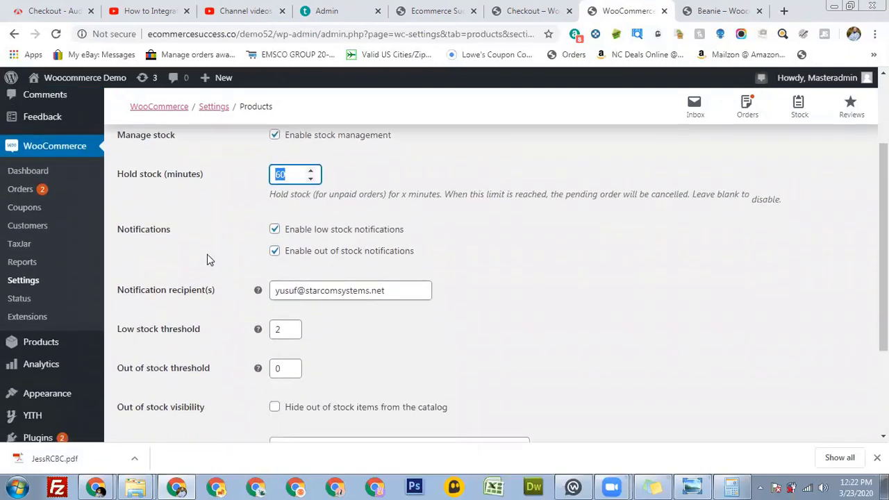
left_click(330, 239)
- Review the stock notification options, the notification recipient field and the Low stock threshold help
scroll(185, 239, "down", 1)
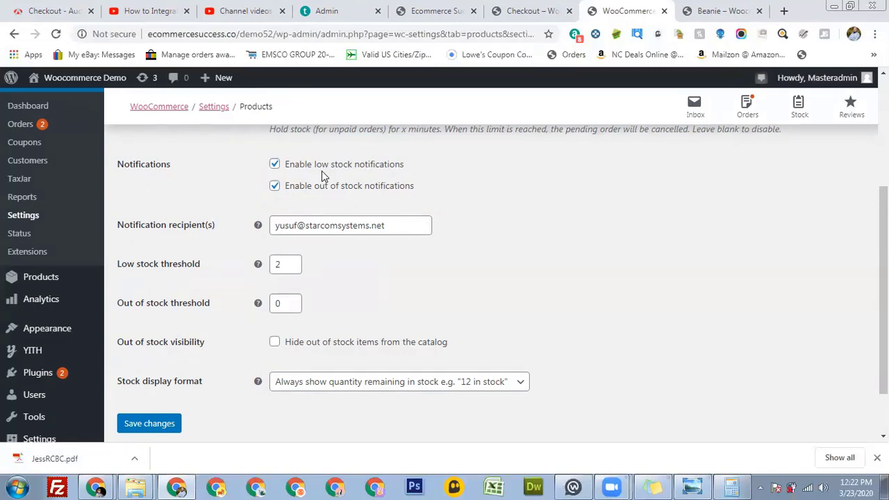
left_click_drag(409, 228, 273, 240)
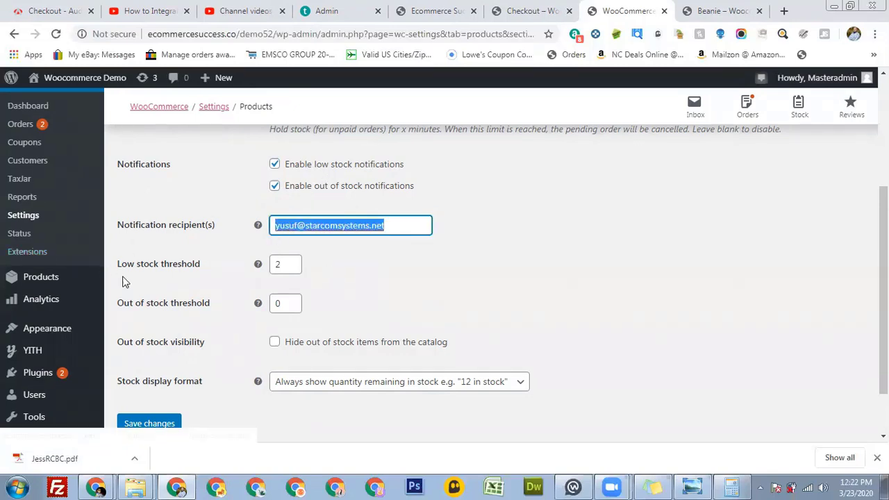
left_click(231, 277)
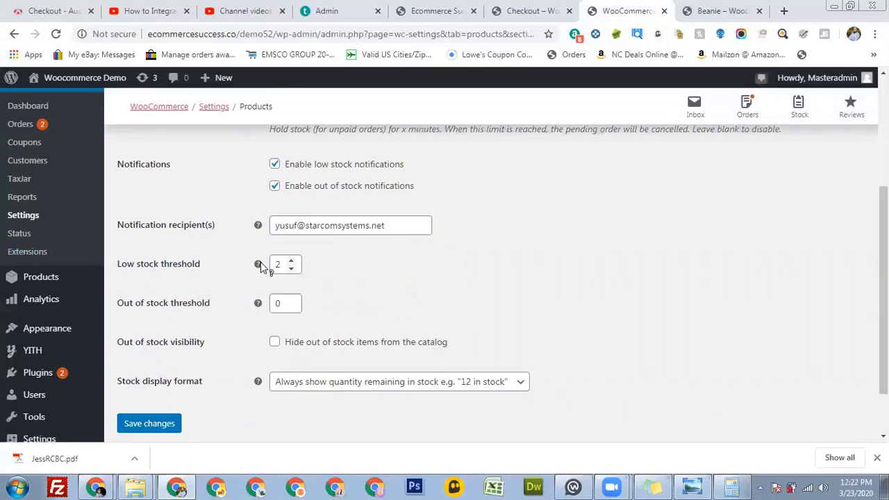
mouse_move(258, 268)
- Examine the option that hides out of stock items from the catalog and the available Stock display format choices
scroll(253, 326, "down", 1)
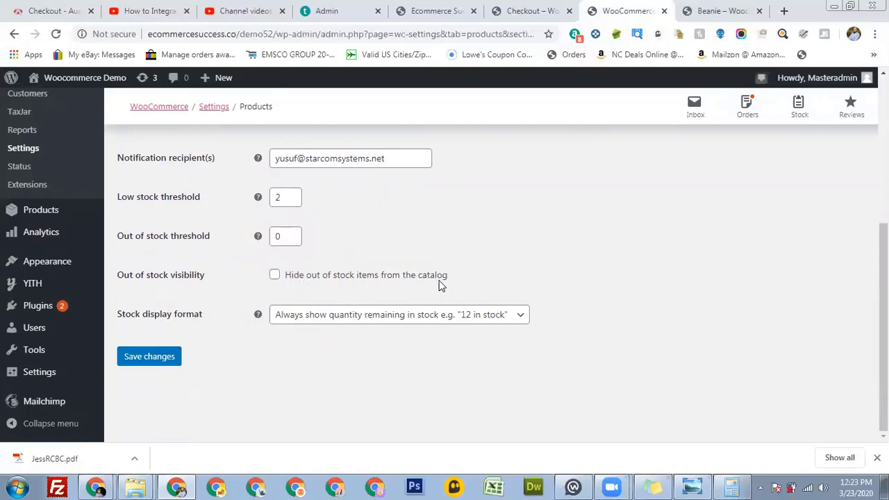
left_click(275, 277)
left_click(276, 279)
left_click(505, 318)
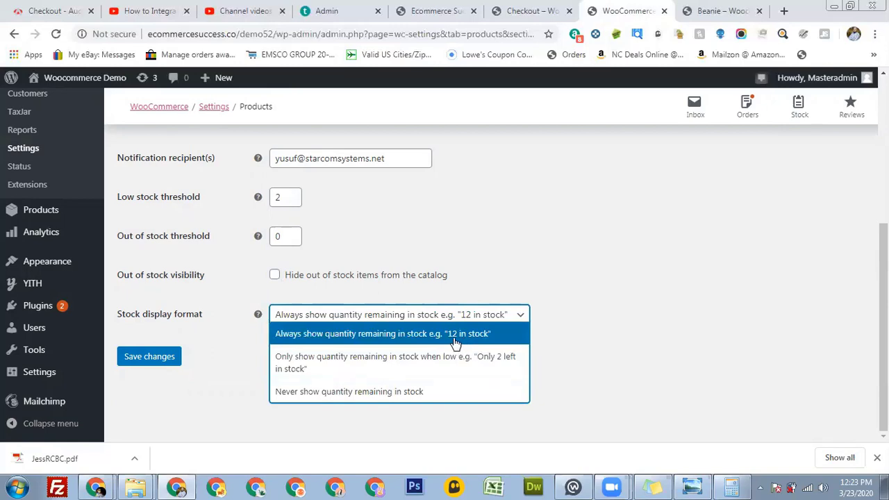
- Open Beanie with Logo from the storefront's related products and look for how remaining stock is displayed on the store
left_click(716, 11)
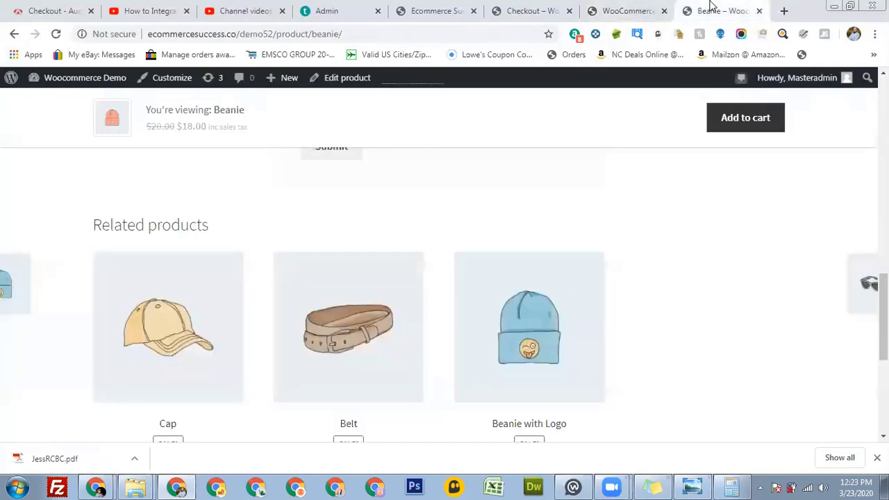
left_click(518, 340)
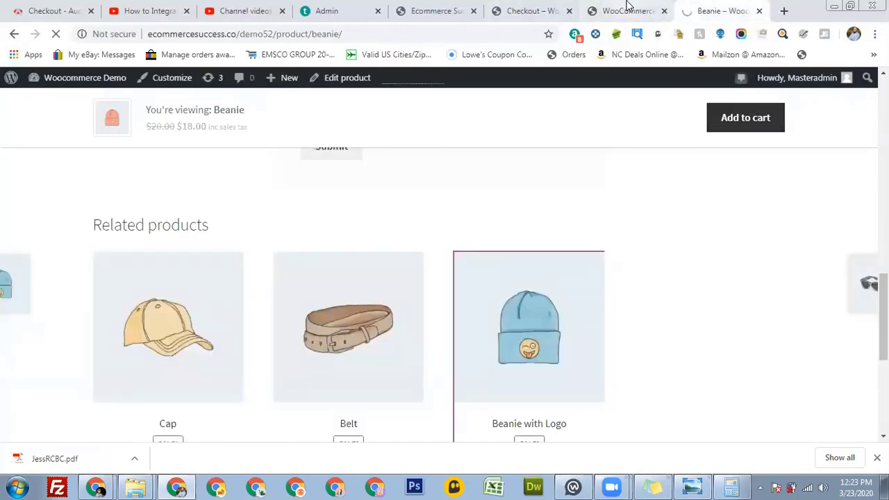
left_click(627, 10)
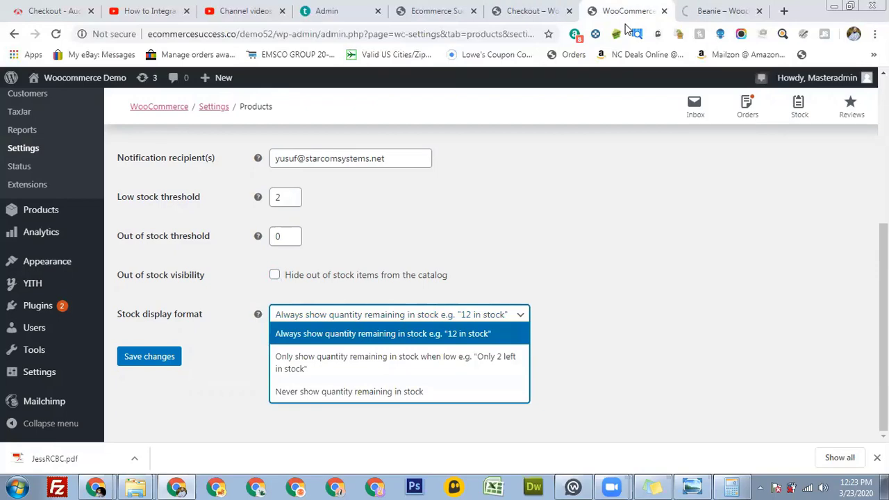
left_click(723, 10)
scroll(518, 222, "down", 2)
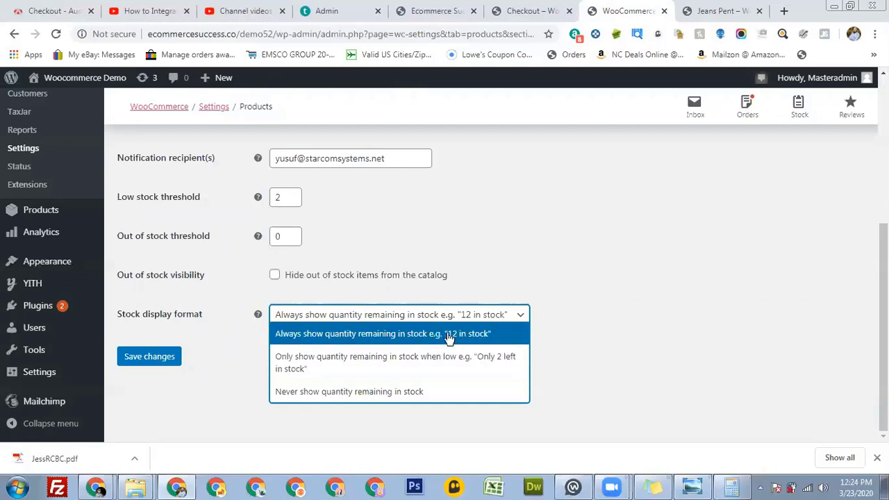
- Return to the Inventory settings and recheck the Stock display format choices without changing the selection
left_click(594, 369)
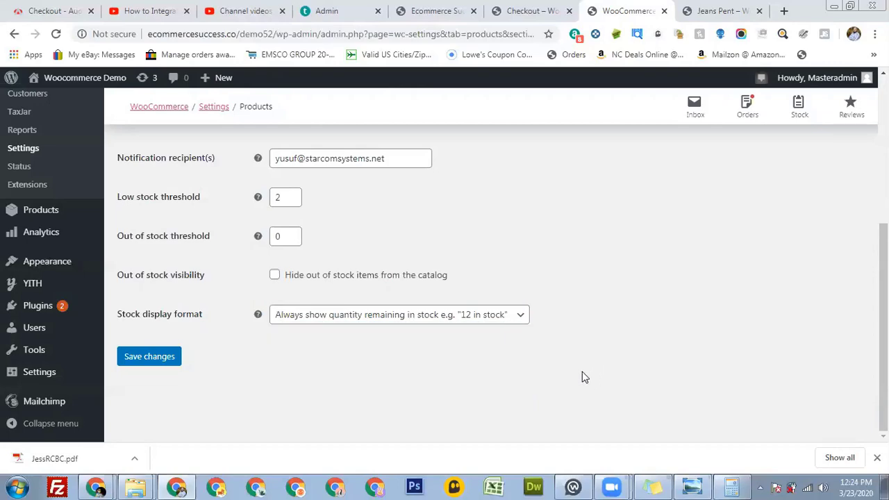
scroll(583, 377, "up", 2)
scroll(583, 377, "down", 2)
left_click(438, 315)
left_click(569, 340)
- Open the Downloadable products section and review the File download method choices and Access restriction options
scroll(569, 339, "up", 4)
left_click(230, 207)
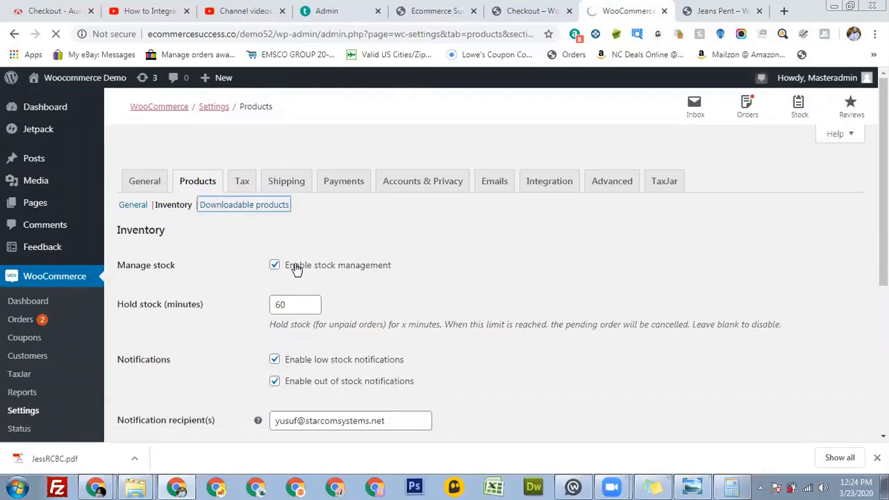
left_click(297, 268)
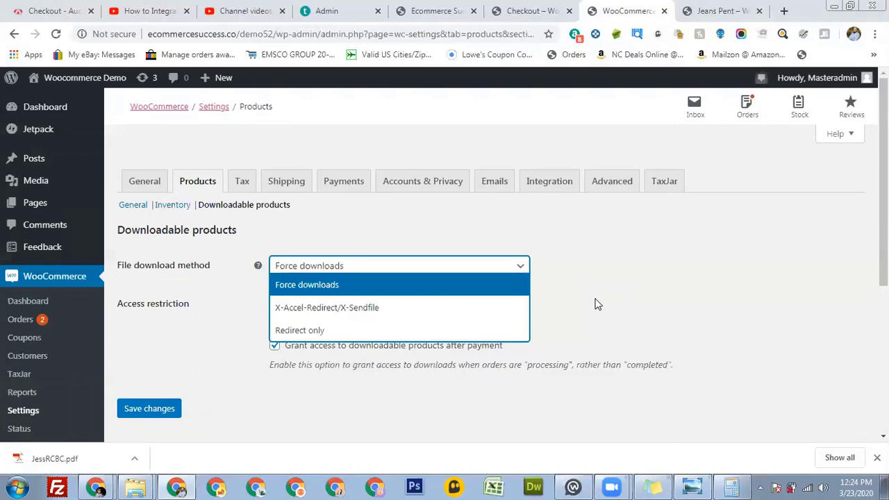
left_click(596, 305)
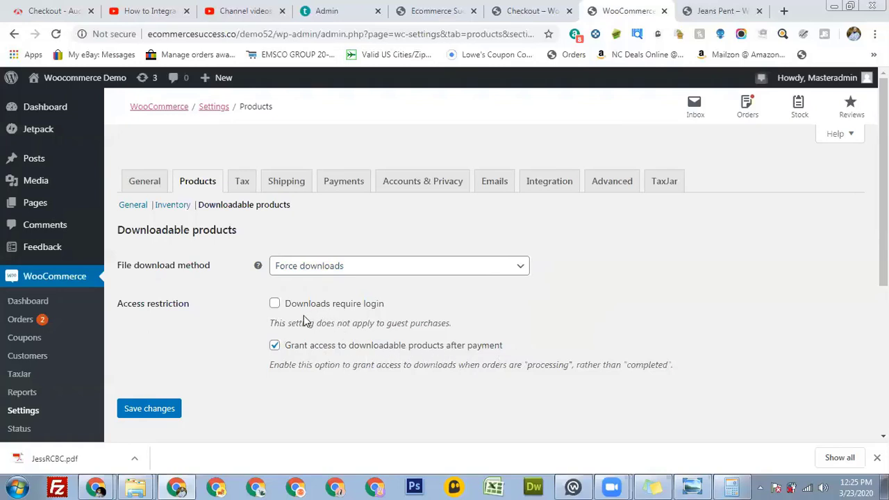
scroll(303, 321, "down", 3)
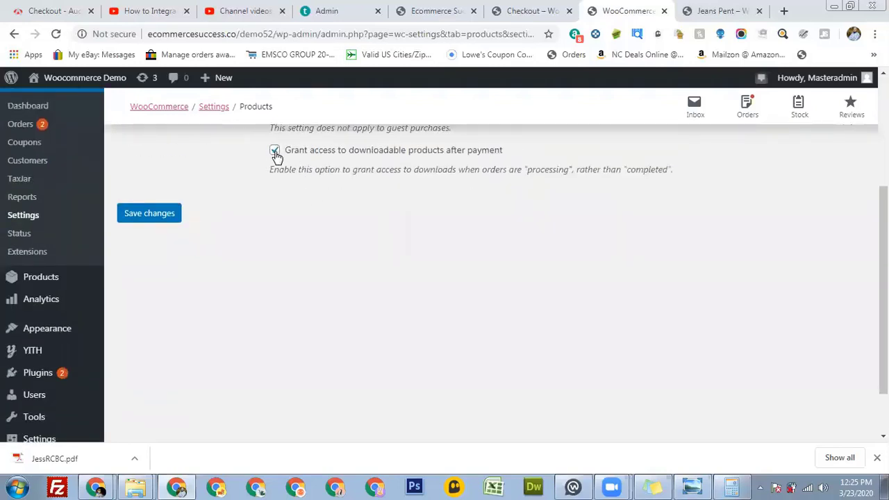
scroll(303, 258, "up", 3)
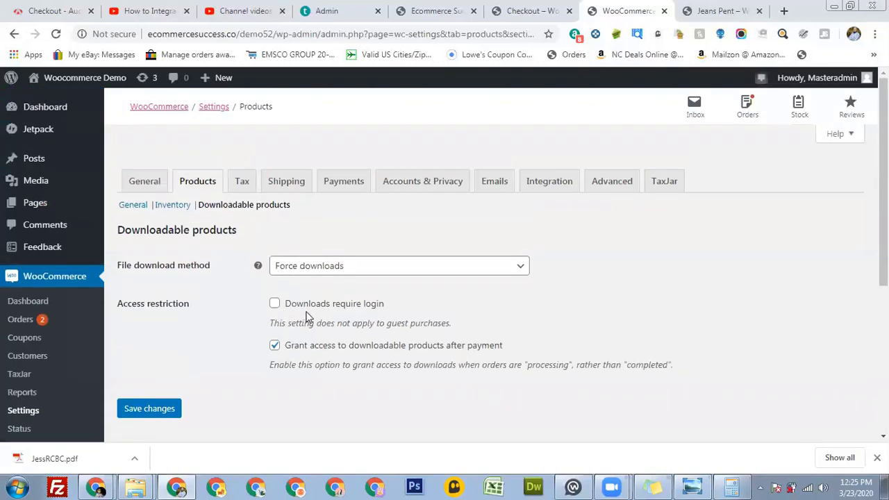